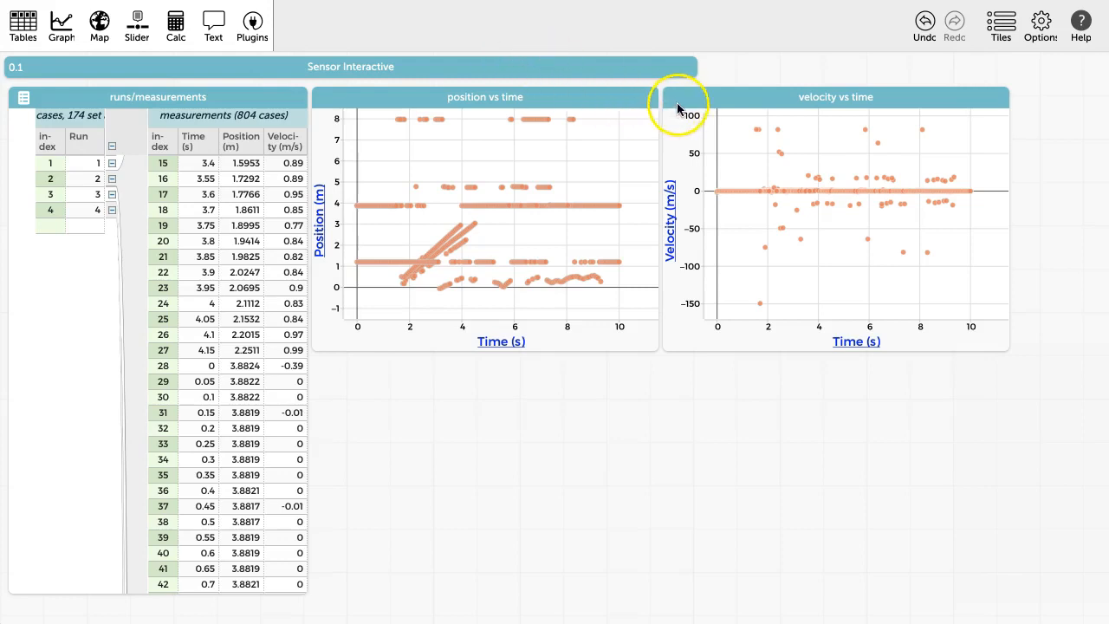
{"action": "left_click", "coordinate": [597, 98]}
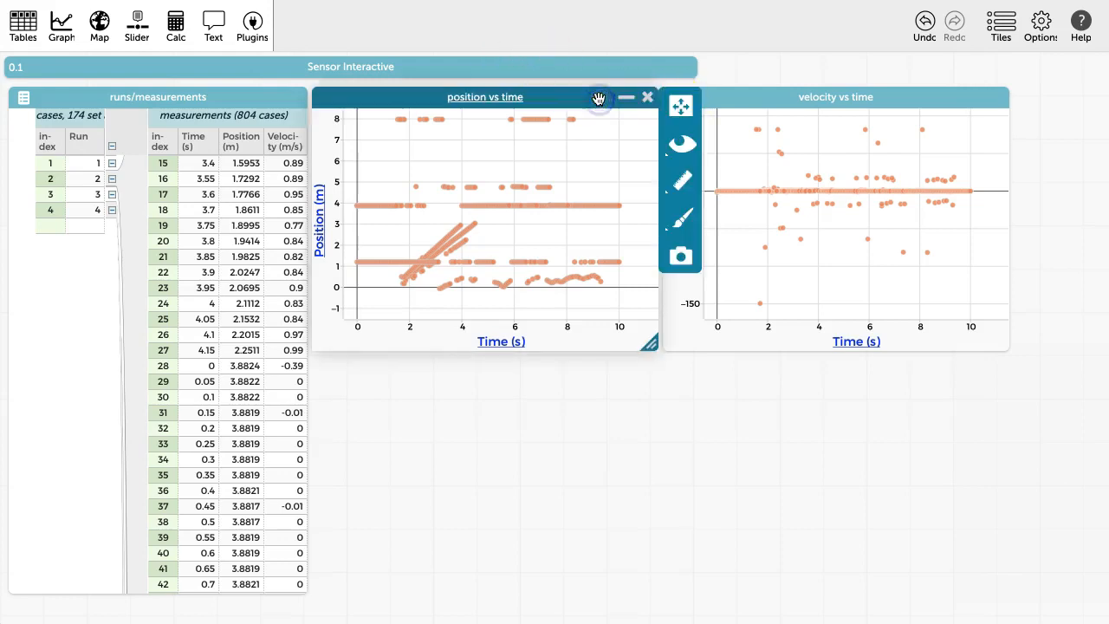
{"action": "left_click", "coordinate": [752, 98]}
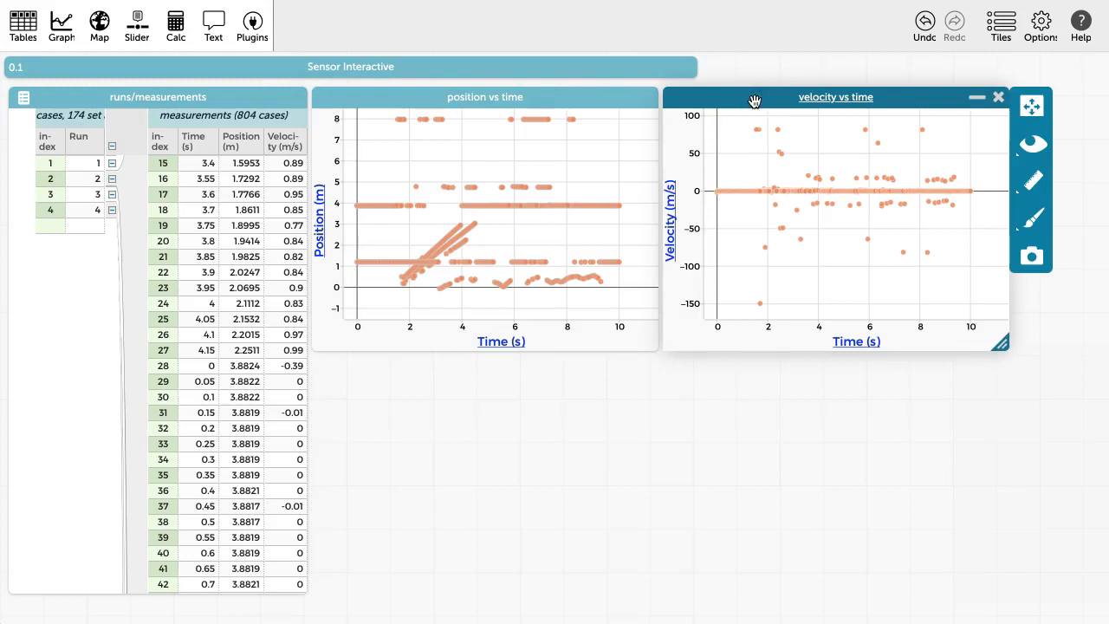
{"action": "left_click", "coordinate": [755, 77]}
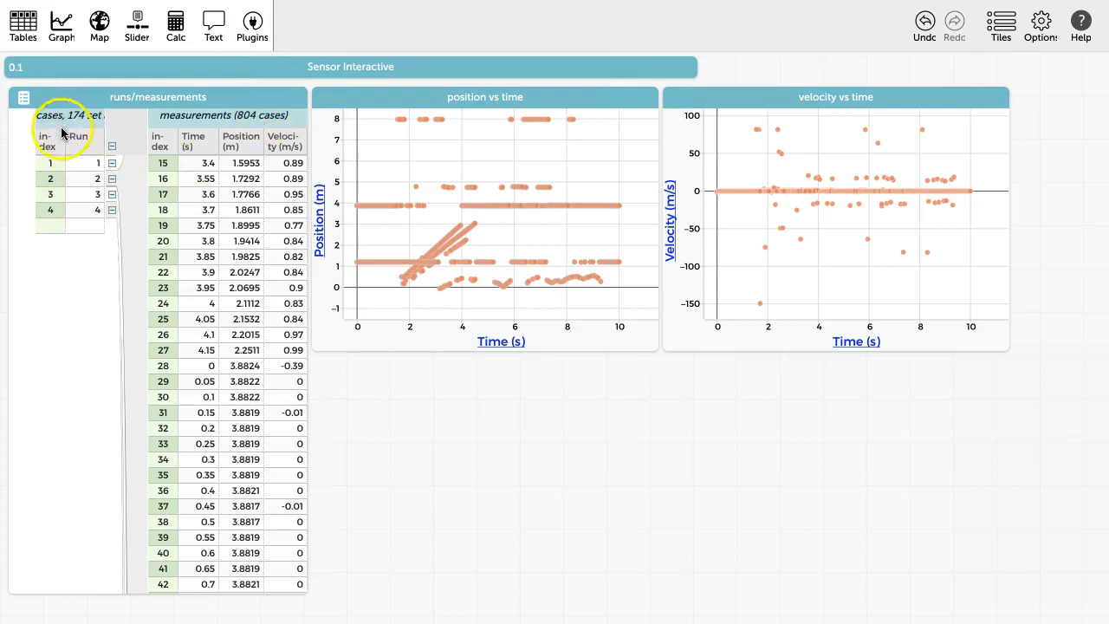
Color the position vs time points by the Run attribute and highlight runs 1, 2 and 4 in turn through the legend, clearing the selection
{"action": "left_click_drag", "start_coordinate": [78, 139], "coordinate": [412, 187]}
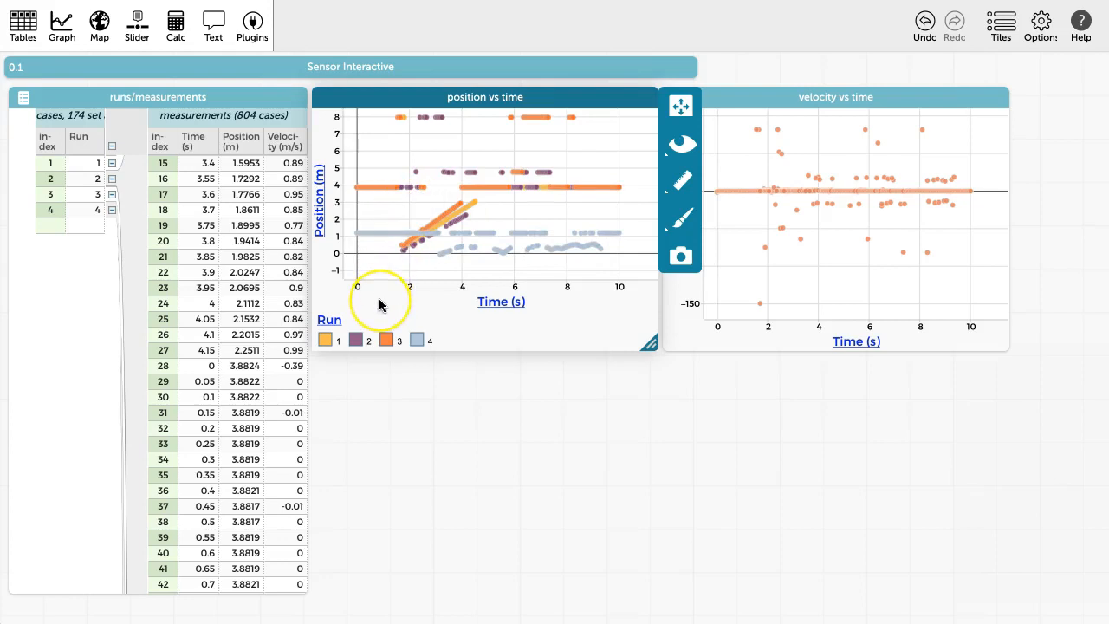
{"action": "left_click", "coordinate": [325, 339]}
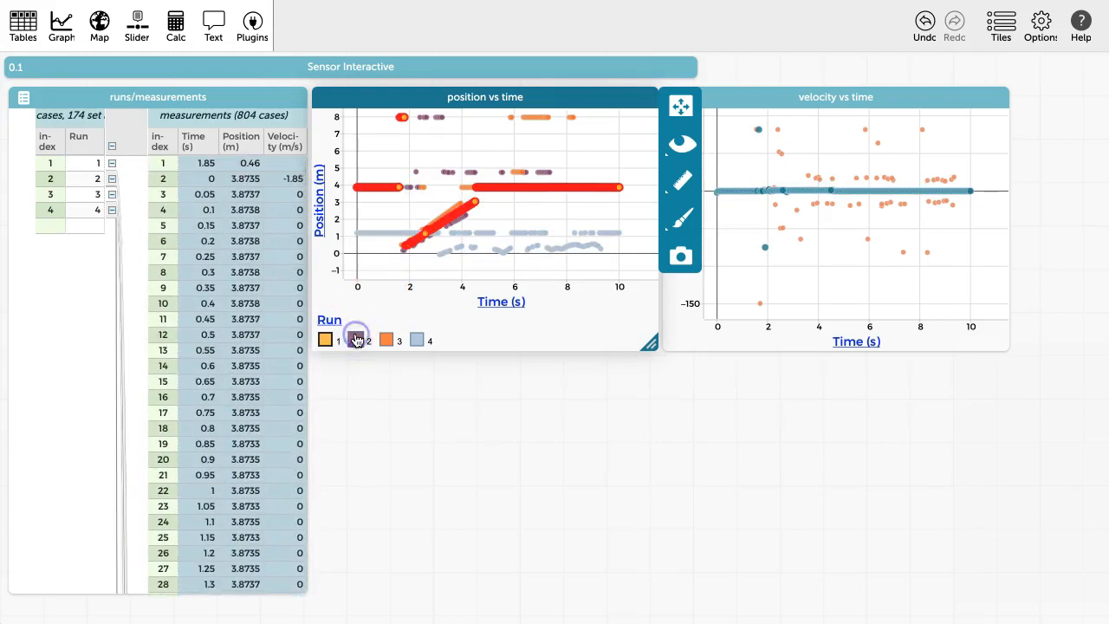
{"action": "left_click", "coordinate": [355, 340]}
{"action": "left_click", "coordinate": [417, 340]}
{"action": "left_click", "coordinate": [457, 265]}
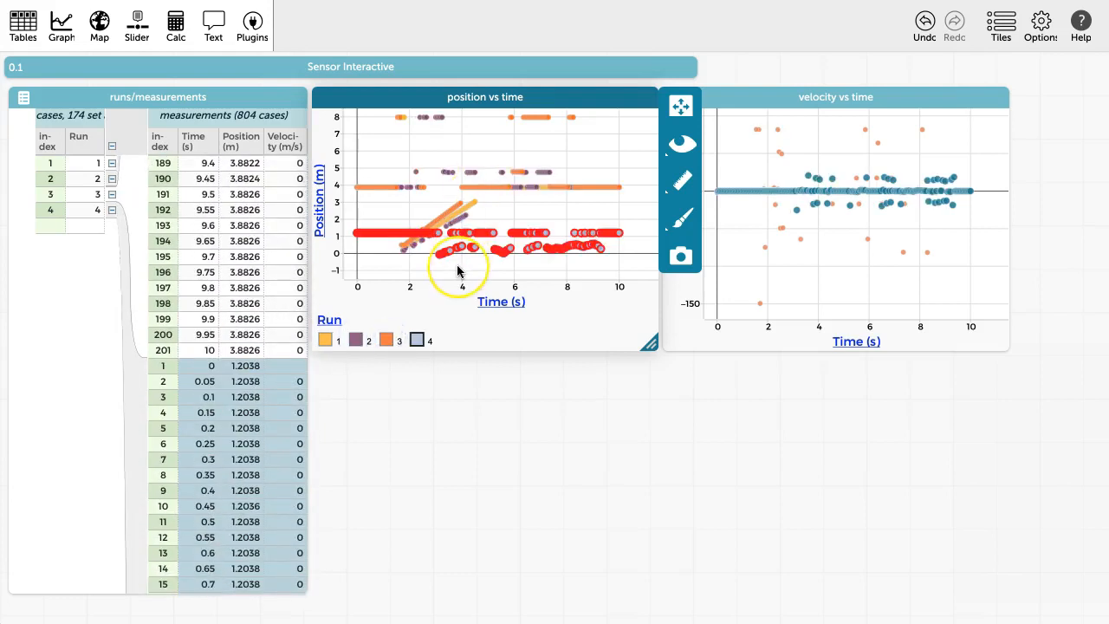
{"action": "left_click", "coordinate": [595, 211]}
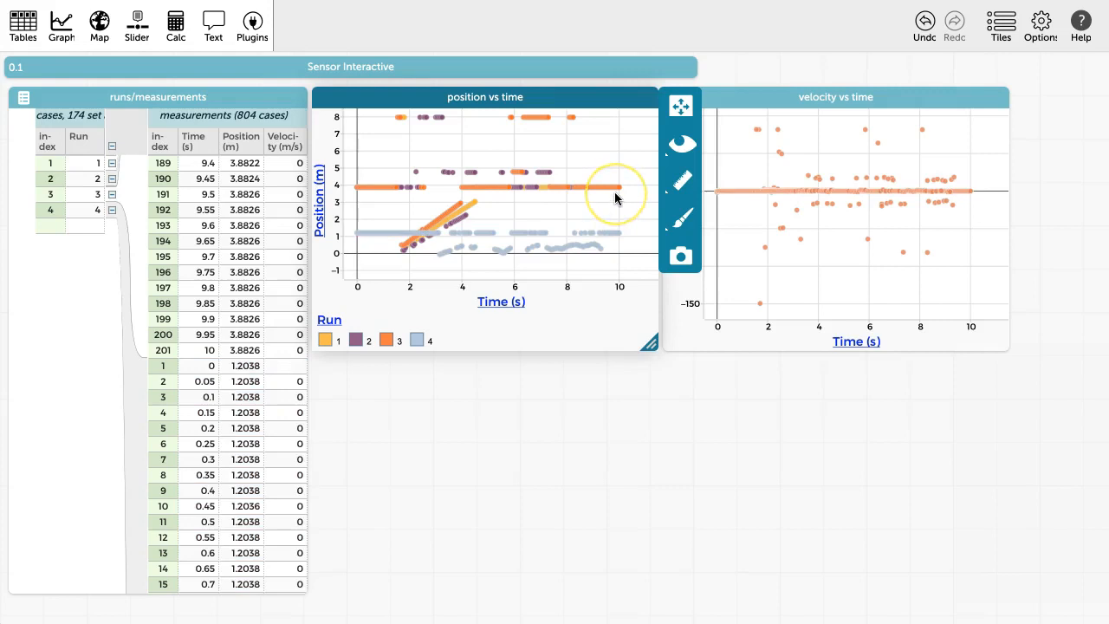
Show the parent visibility toggles on the position vs time graph and hide all runs
{"action": "left_click", "coordinate": [675, 150]}
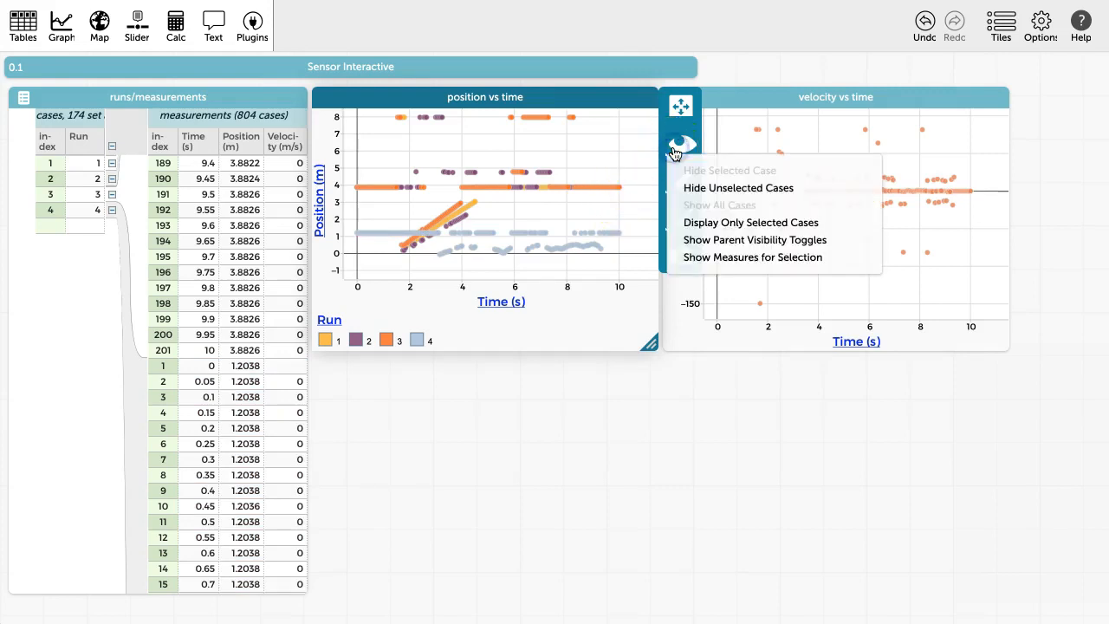
{"action": "left_click", "coordinate": [697, 243]}
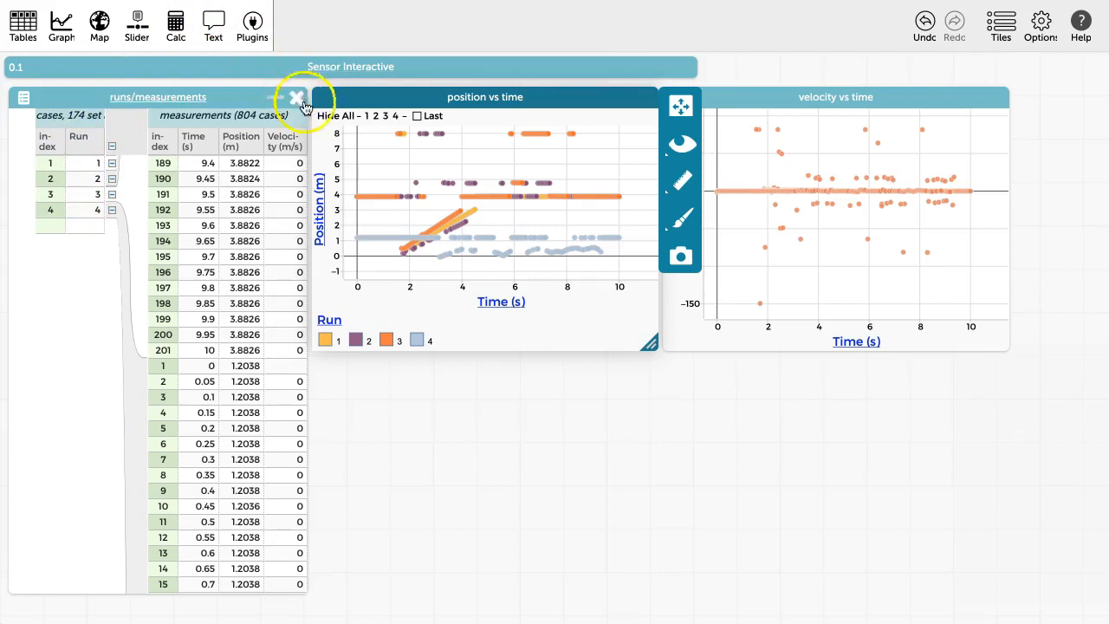
{"action": "left_click", "coordinate": [327, 119]}
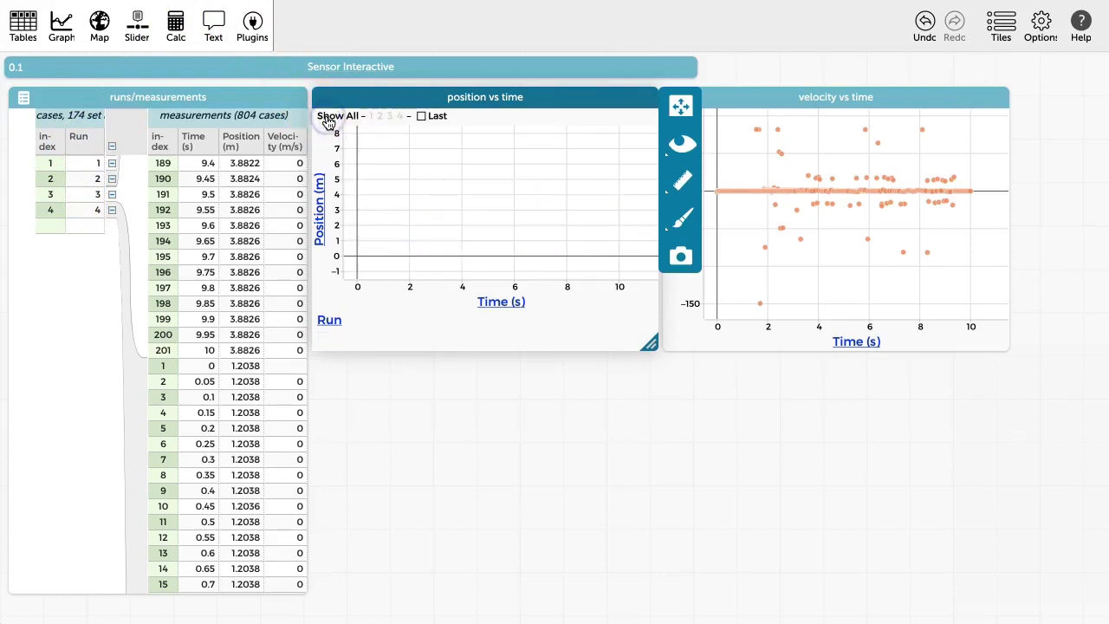
View runs 1, 2, 3 and 4 one at a time in the position vs time graph, ending with only run 4 shown
{"action": "left_click", "coordinate": [372, 117]}
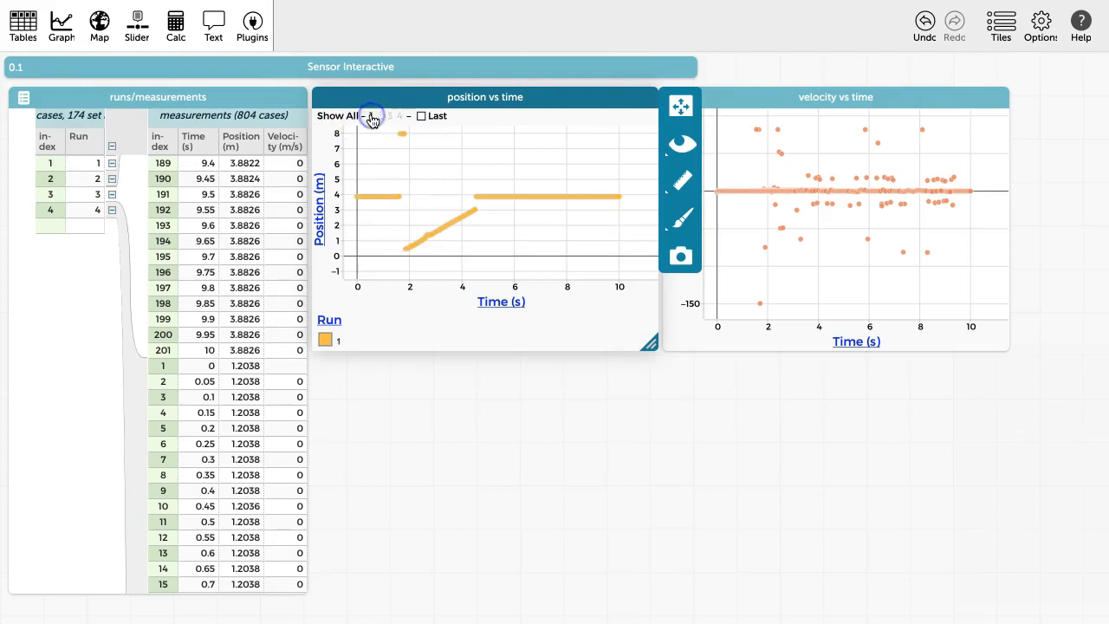
{"action": "left_click", "coordinate": [379, 116]}
{"action": "left_click", "coordinate": [374, 118]}
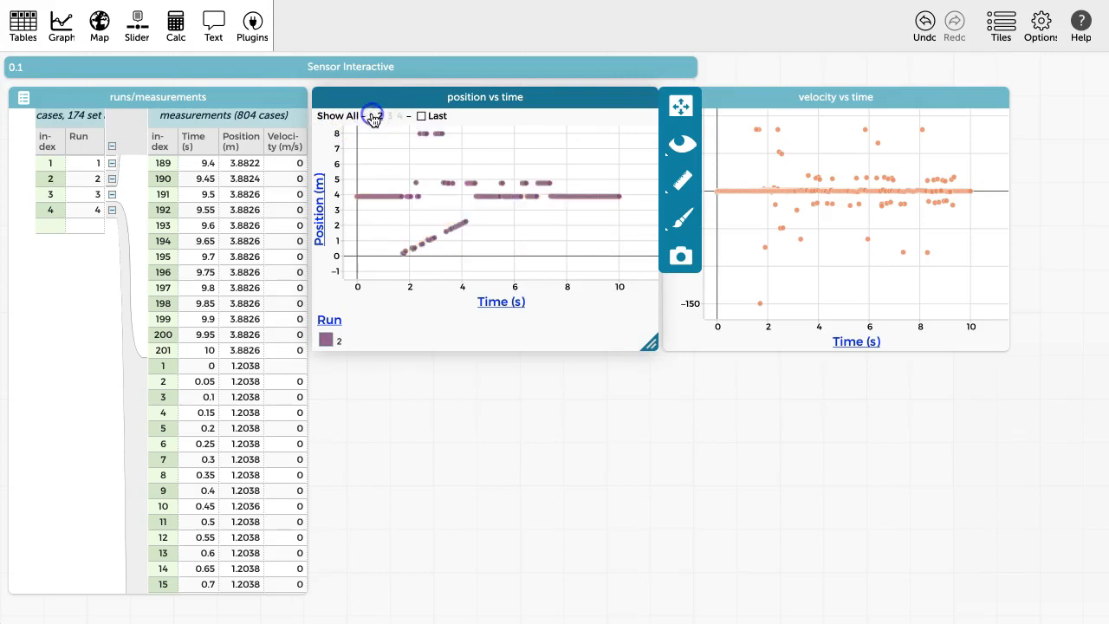
{"action": "left_click", "coordinate": [389, 118]}
{"action": "left_click", "coordinate": [379, 118]}
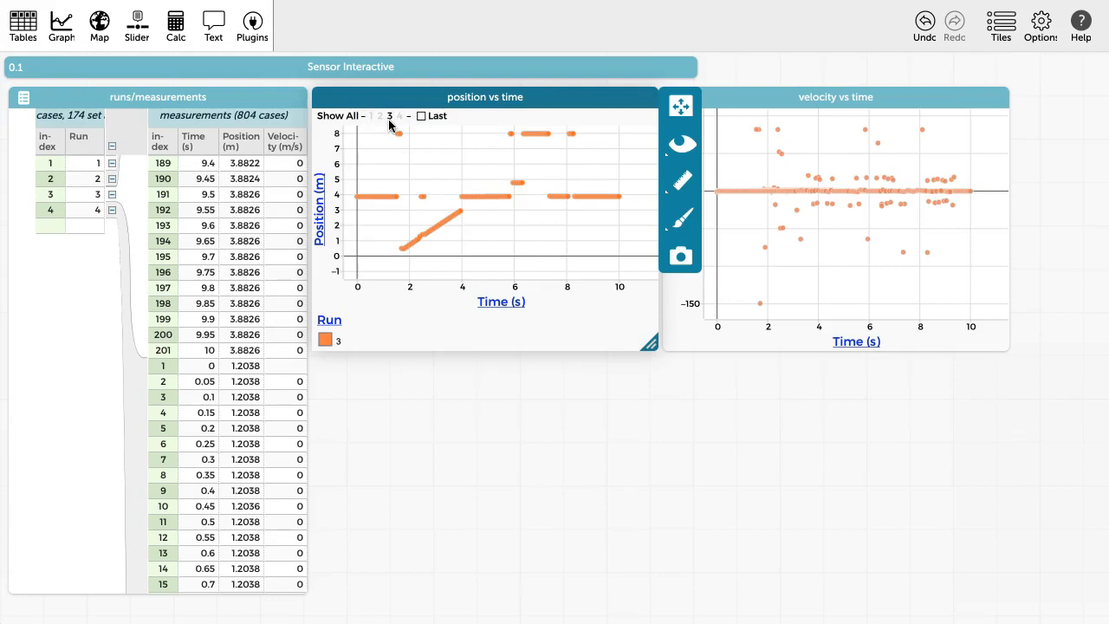
{"action": "left_click", "coordinate": [399, 117]}
{"action": "left_click", "coordinate": [389, 117]}
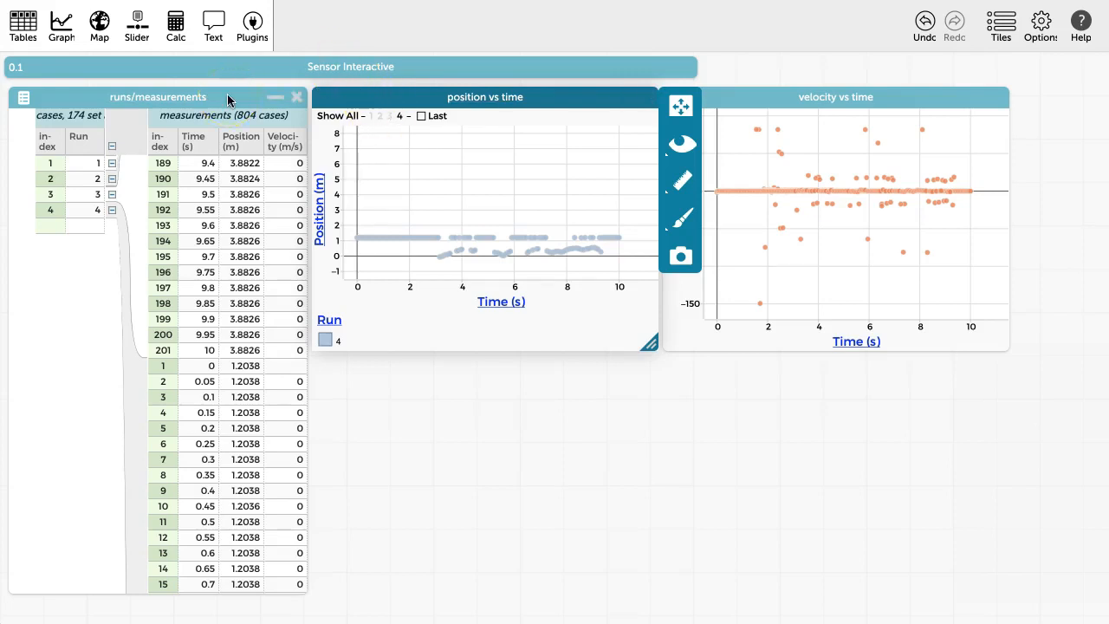
Select run 4 in the runs table and delete its selected cases
{"action": "left_click", "coordinate": [83, 210]}
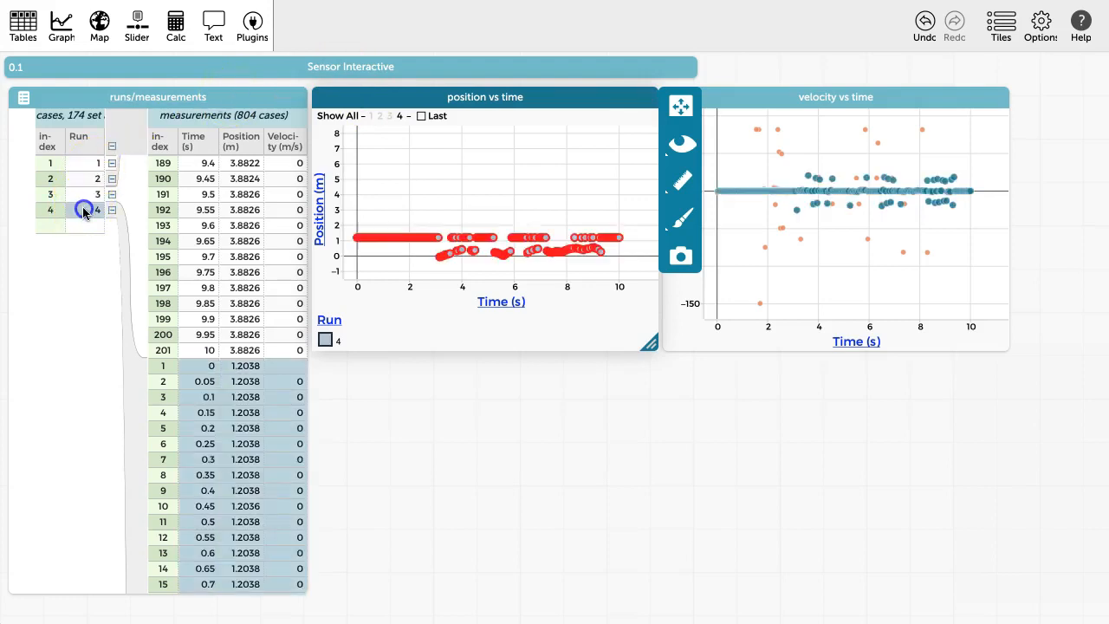
{"action": "left_click", "coordinate": [331, 149]}
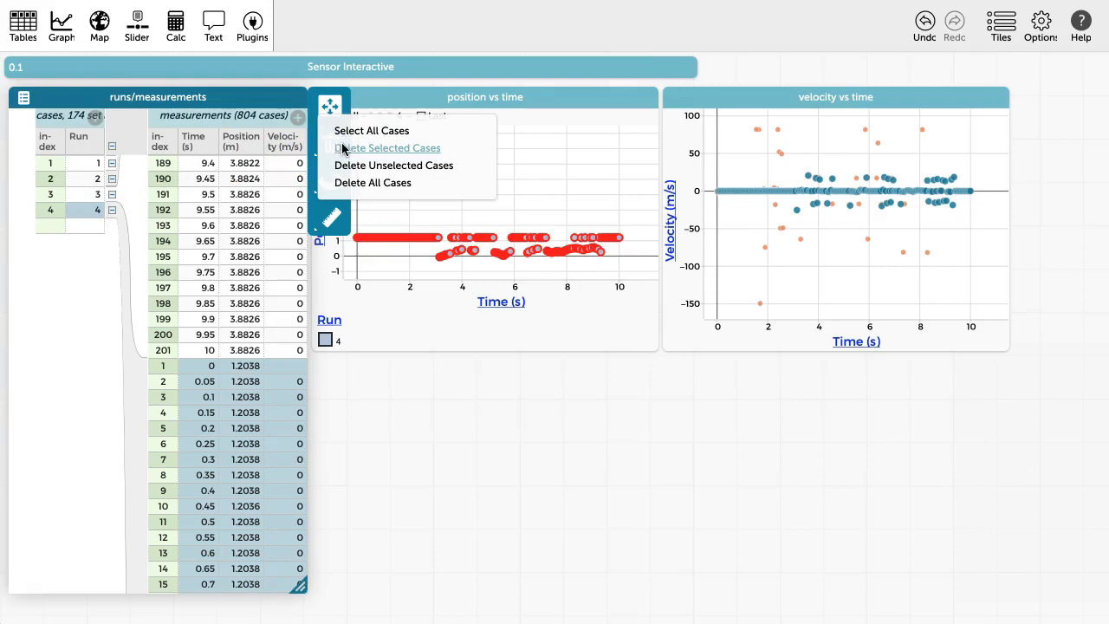
{"action": "left_click", "coordinate": [342, 149]}
{"action": "left_click", "coordinate": [410, 176]}
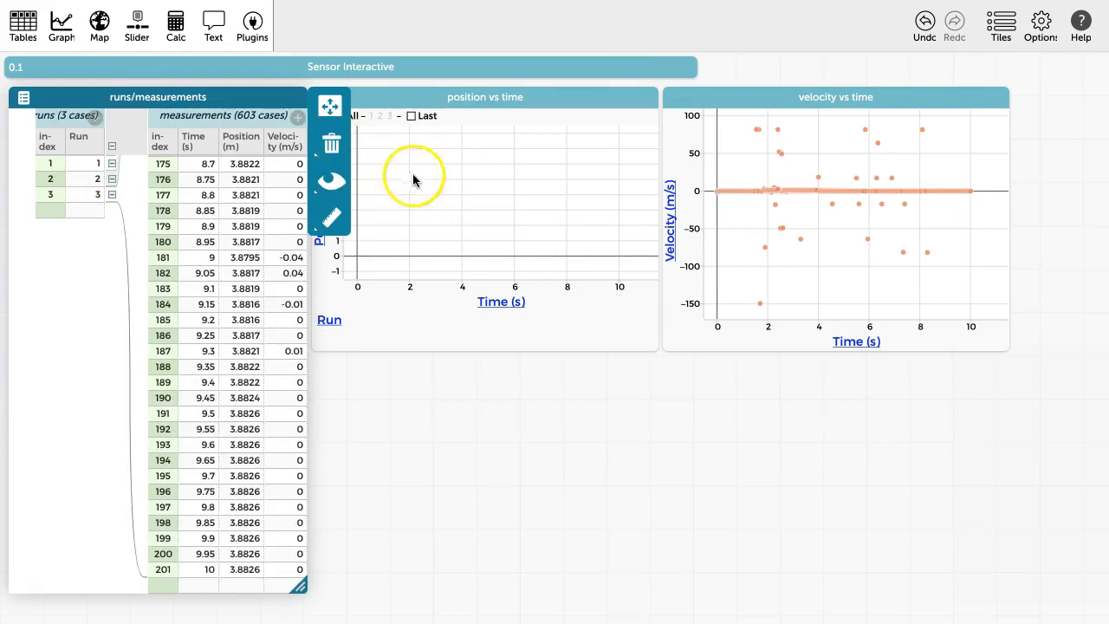
Display only run 2 in the position vs time graph
{"action": "left_click", "coordinate": [433, 190]}
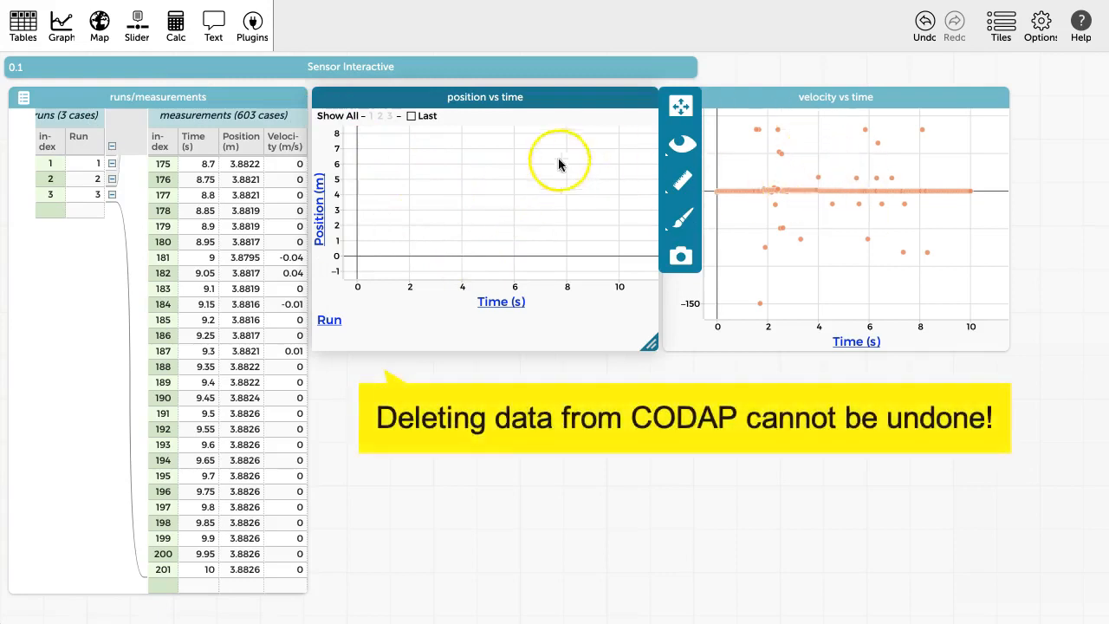
{"action": "left_click", "coordinate": [380, 117]}
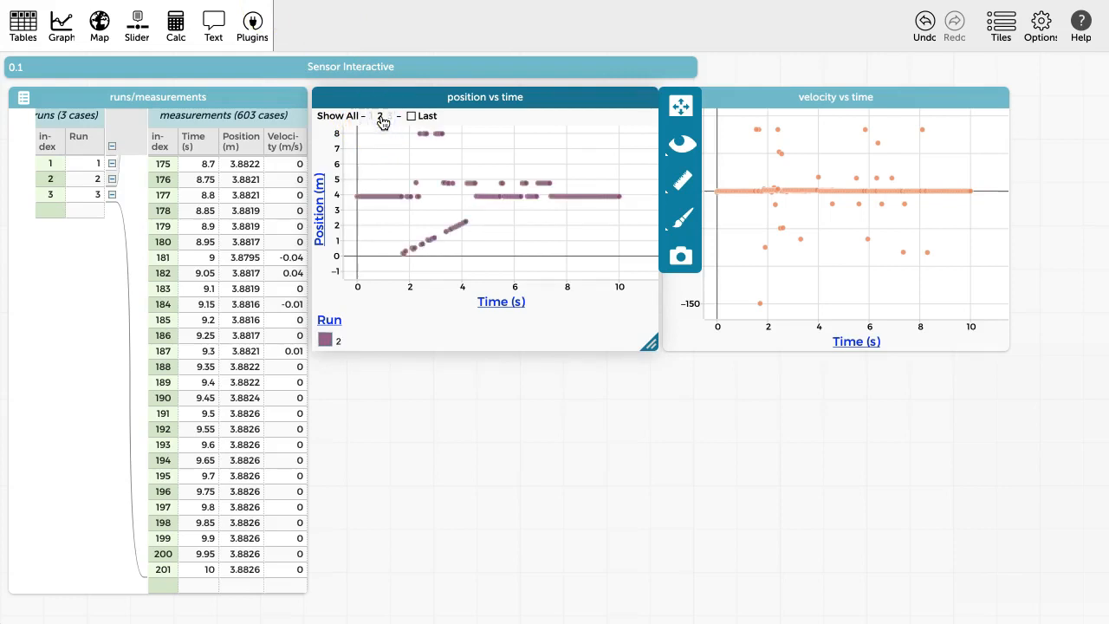
Select run 2's points before, during and after the sloped segment in turn to compare them in the table and velocity graph
{"action": "left_click_drag", "start_coordinate": [354, 154], "coordinate": [397, 263]}
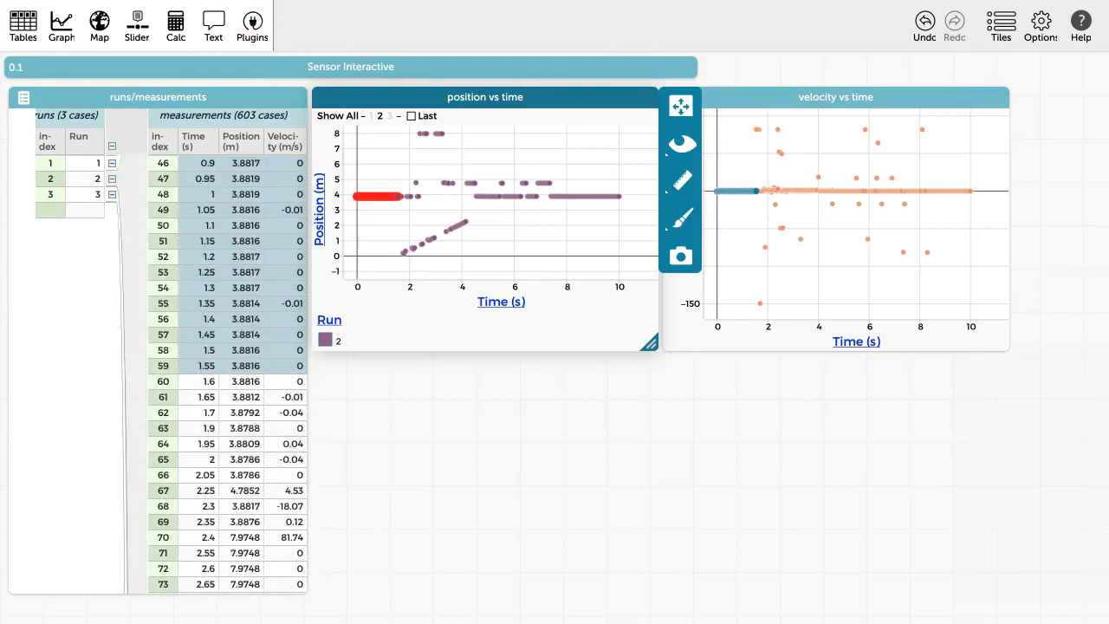
{"action": "left_click", "coordinate": [405, 258]}
{"action": "left_click_drag", "start_coordinate": [408, 257], "coordinate": [468, 111]}
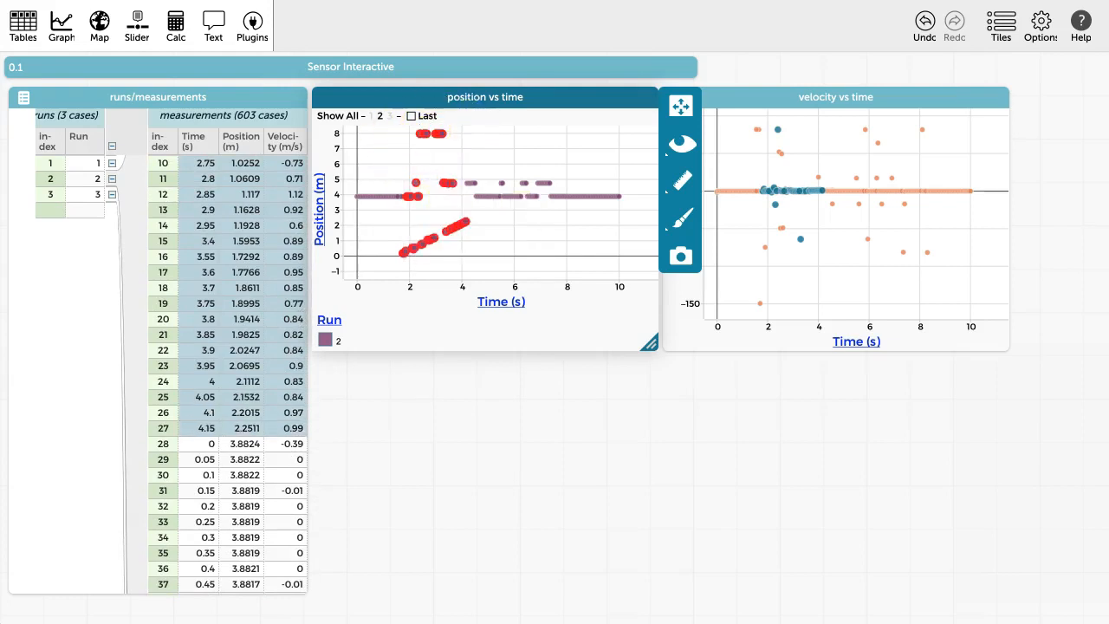
{"action": "left_click", "coordinate": [460, 162]}
{"action": "left_click_drag", "start_coordinate": [470, 182], "coordinate": [635, 214]}
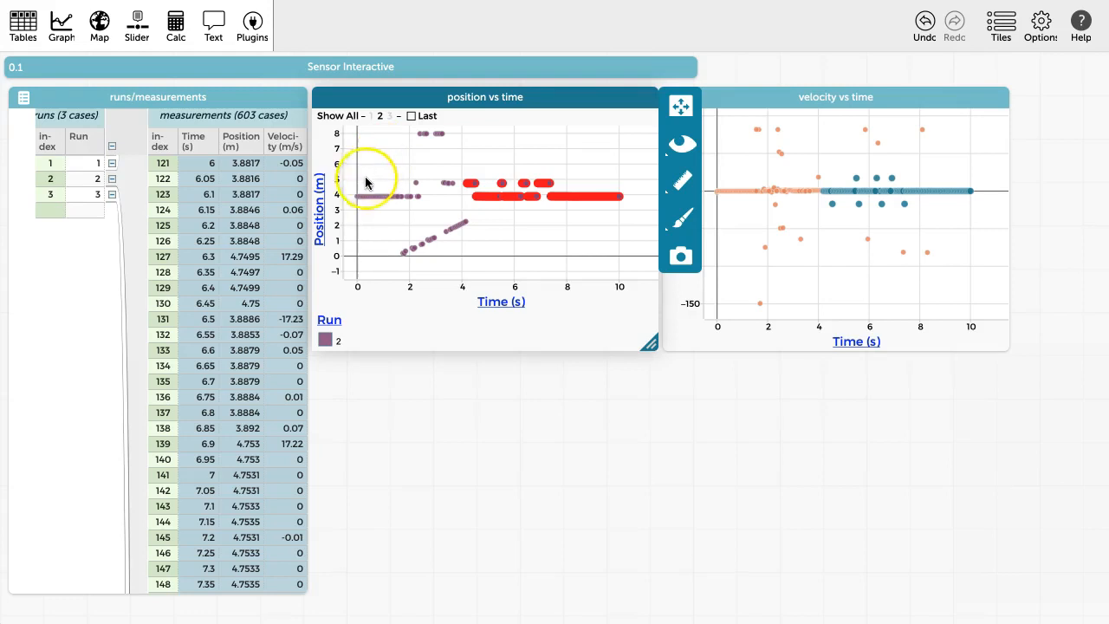
Select all of run 2's points above 3 m, outside the sloped segment, and set the selected cases aside from the table
{"action": "left_click_drag", "start_coordinate": [350, 203], "coordinate": [625, 240]}
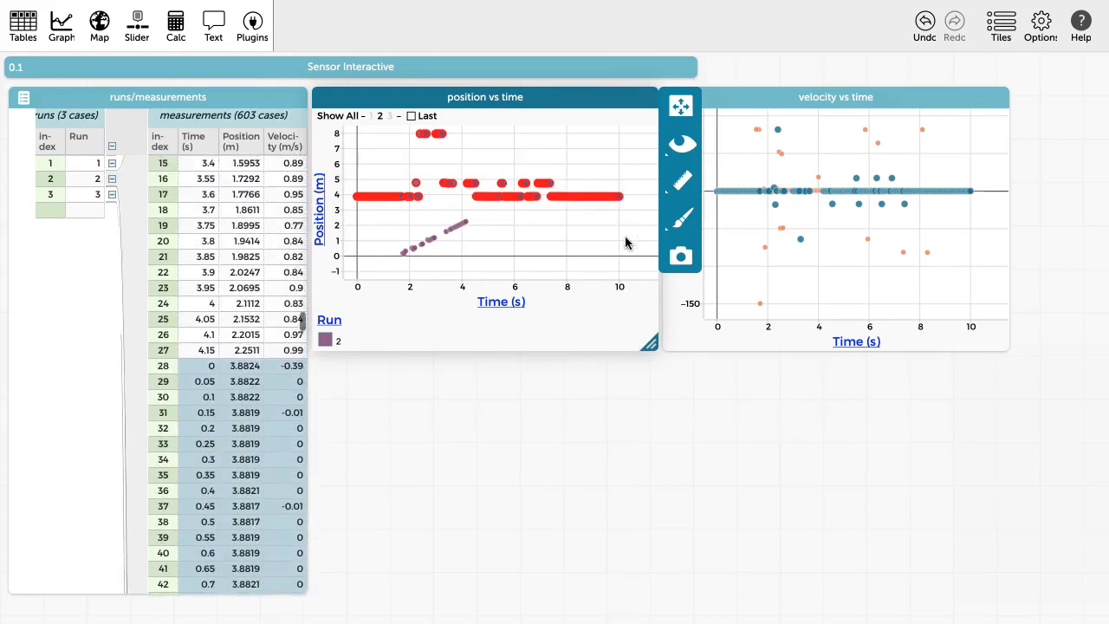
{"action": "left_click", "coordinate": [519, 169]}
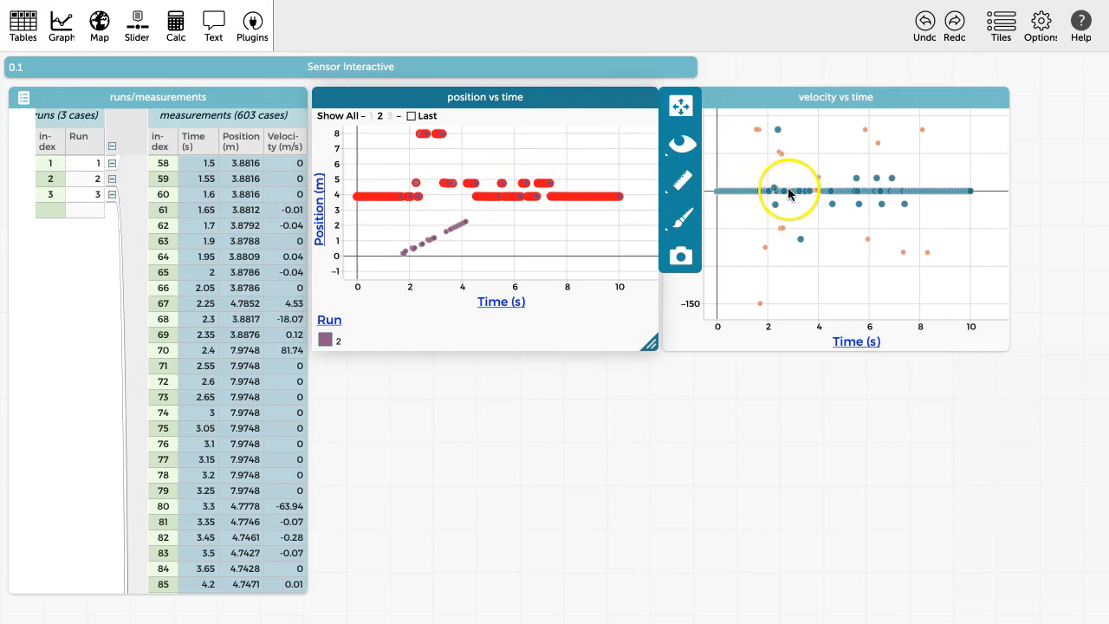
{"action": "left_click", "coordinate": [235, 91]}
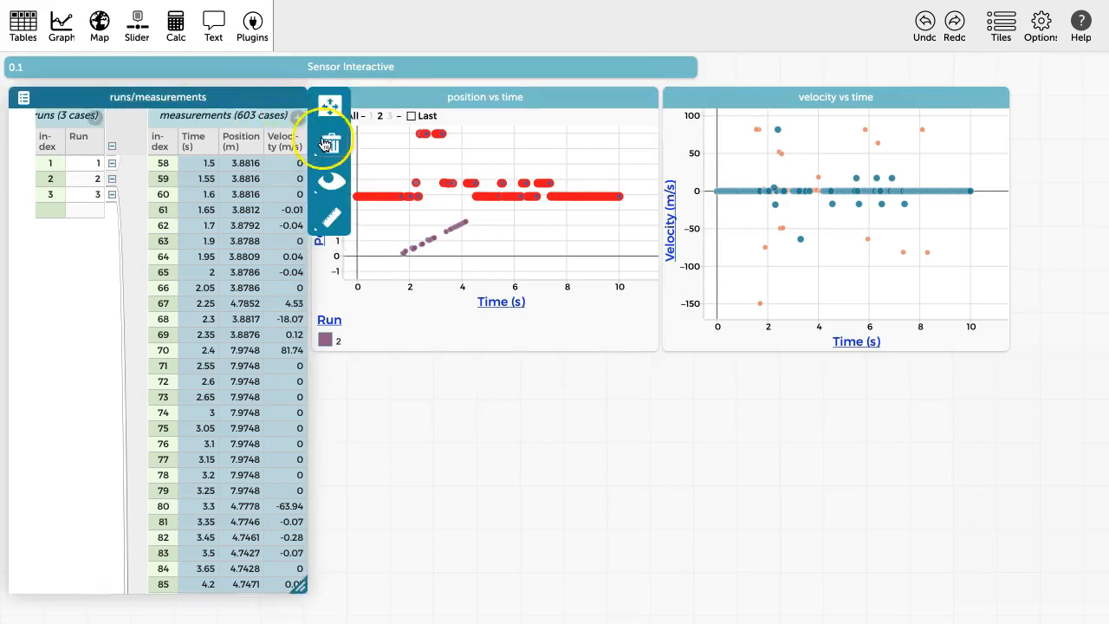
{"action": "left_click", "coordinate": [330, 179]}
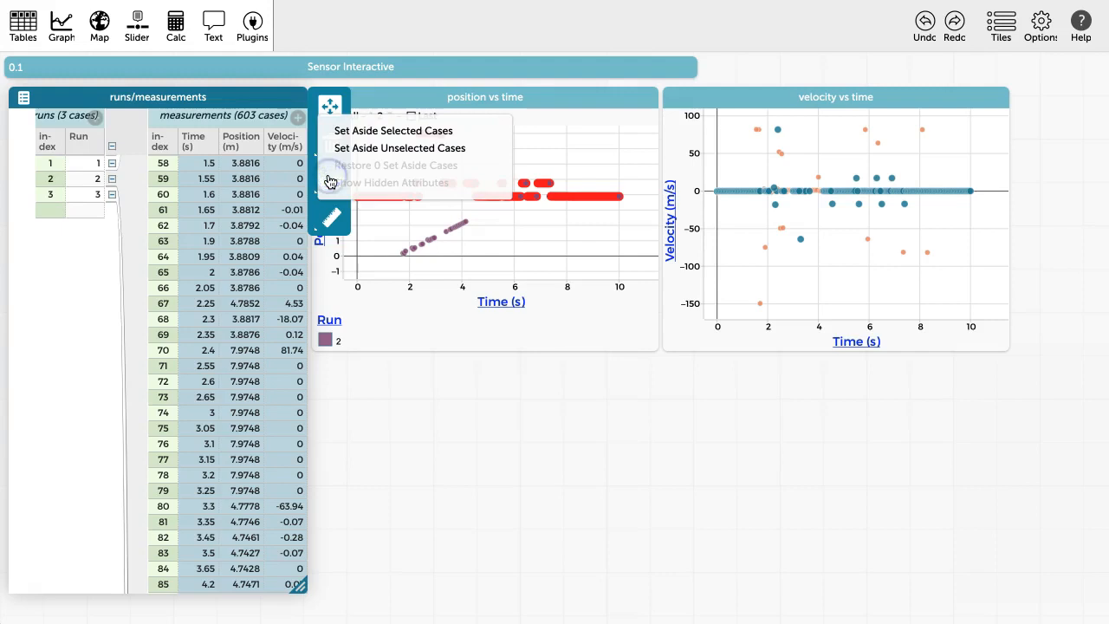
{"action": "left_click", "coordinate": [348, 132]}
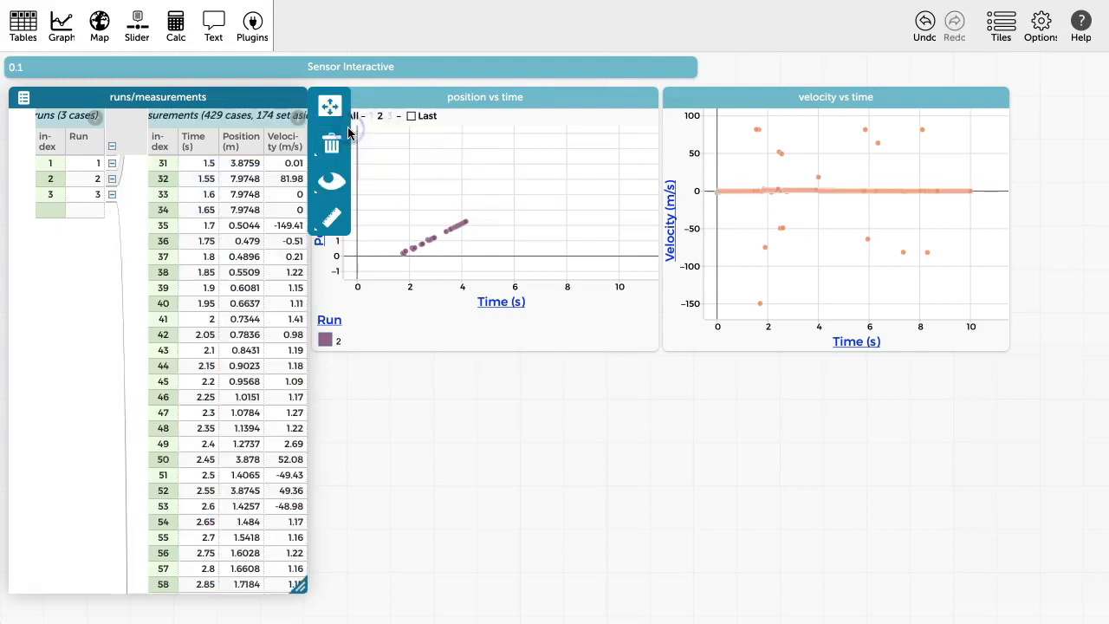
Rescale the position vs time graph's axes to fit the remaining run 2 data
{"action": "left_click", "coordinate": [515, 162]}
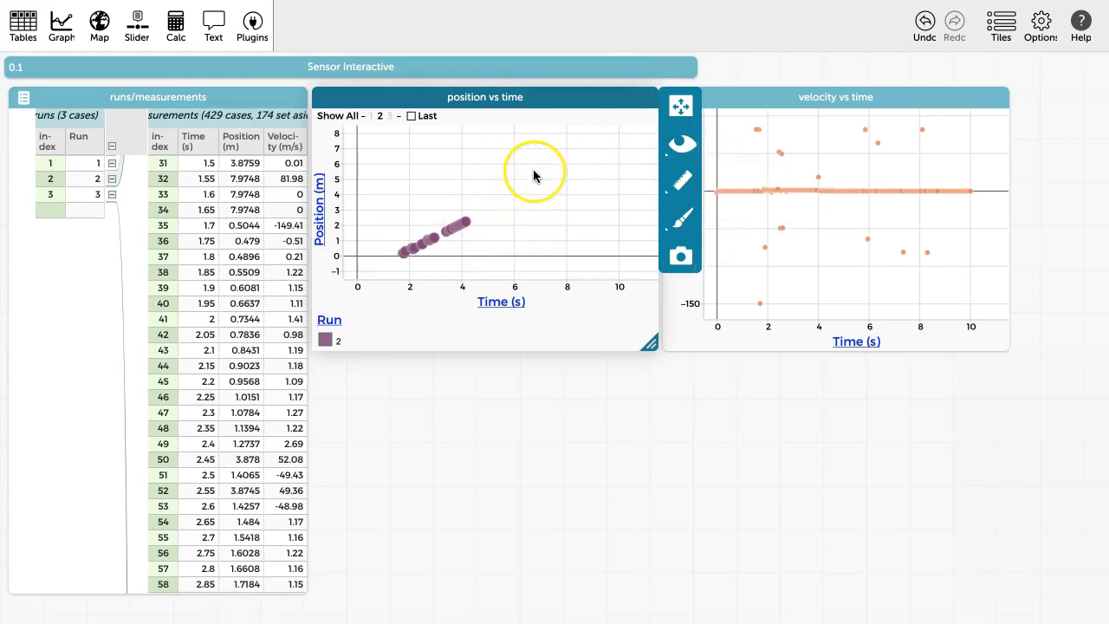
{"action": "left_click", "coordinate": [563, 101]}
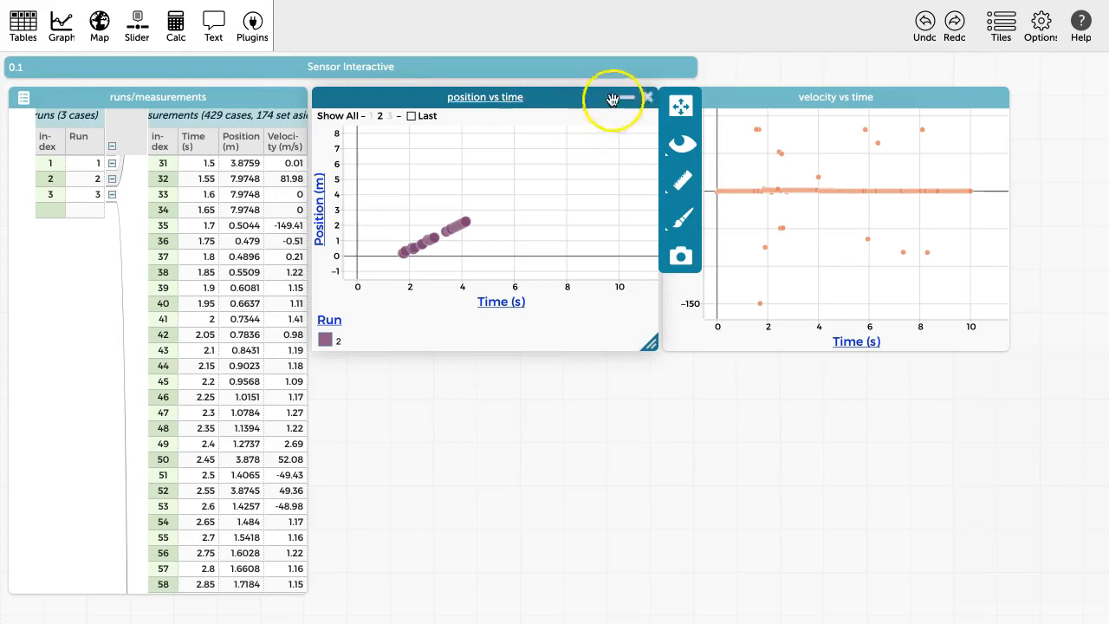
{"action": "left_click", "coordinate": [682, 108]}
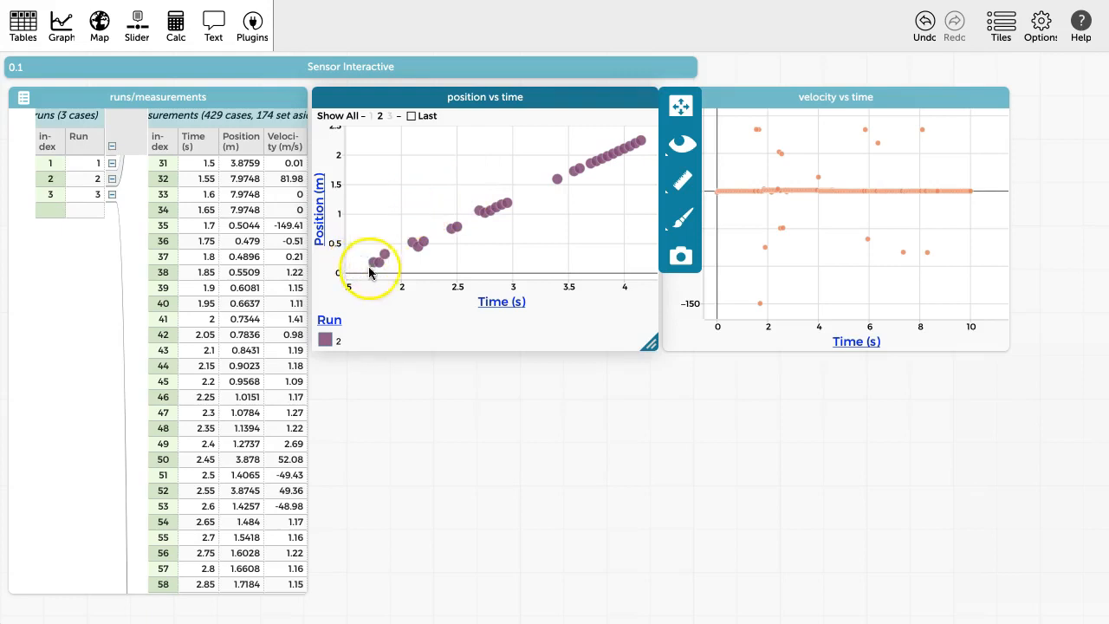
Select run 2's points from 1.75 to 2.5 s in the position vs time graph, adding the points at 2.45 and 2.5 s individually
{"action": "mouse_move", "coordinate": [462, 225]}
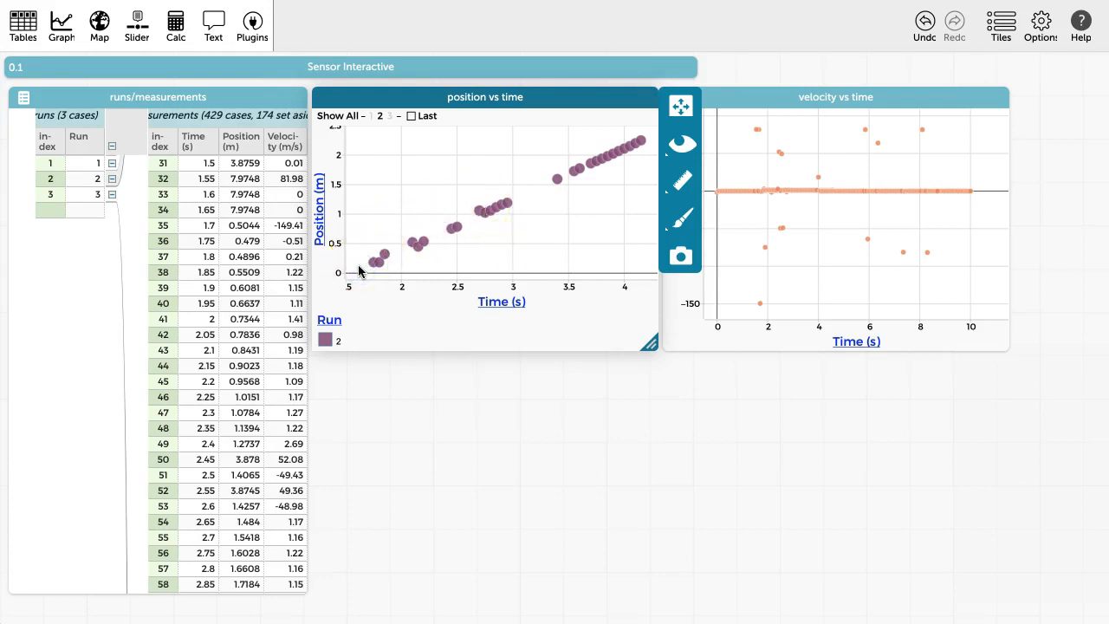
{"action": "left_click", "coordinate": [343, 188]}
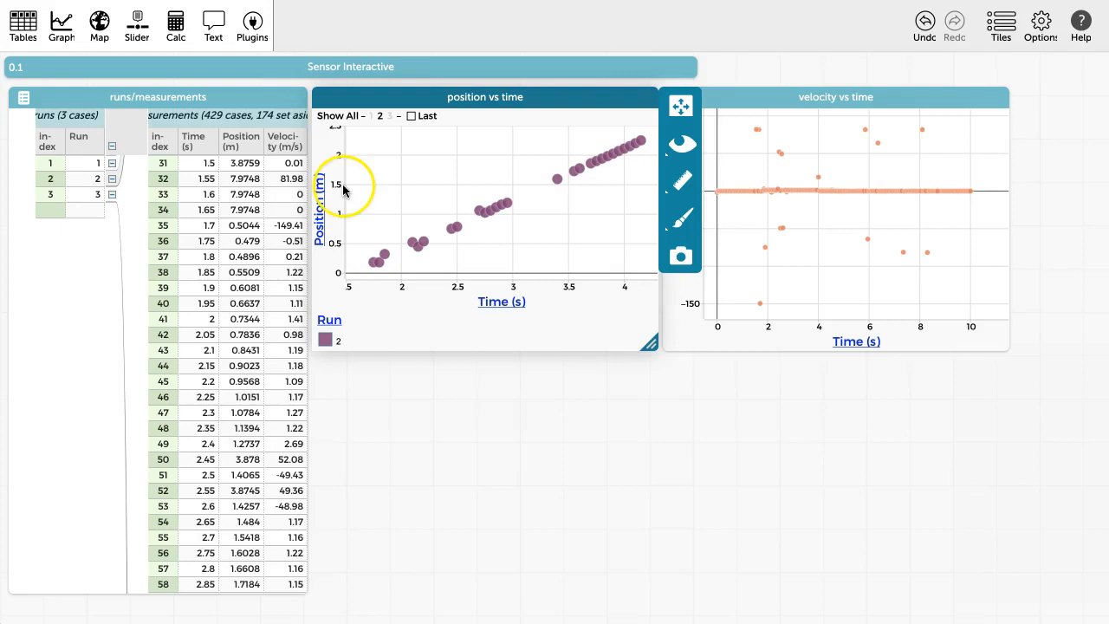
{"action": "left_click", "coordinate": [354, 261]}
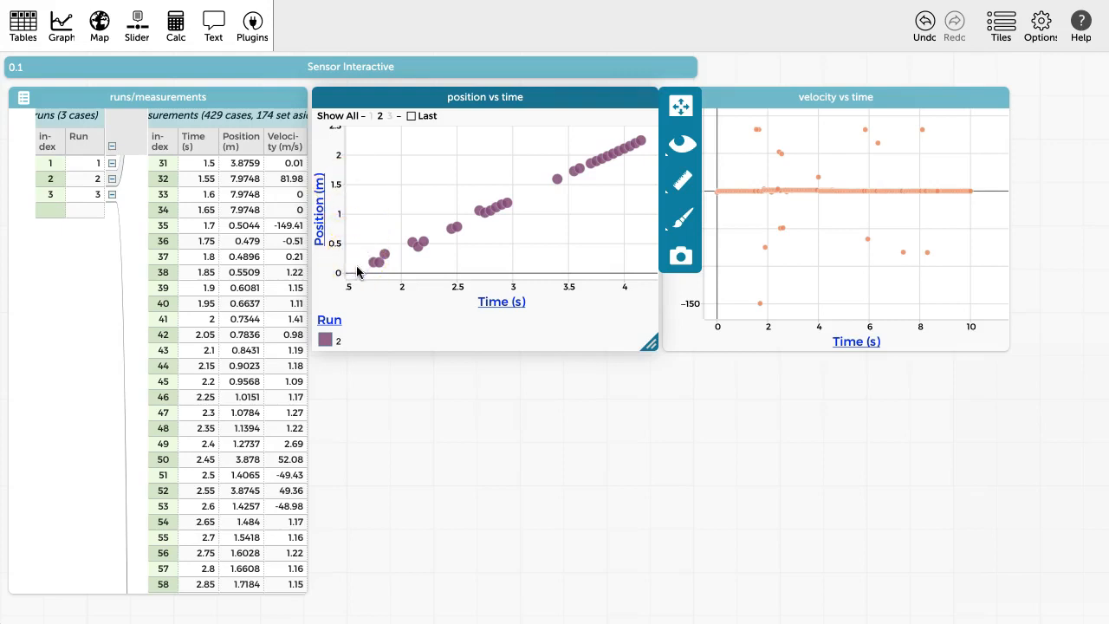
{"action": "left_click_drag", "start_coordinate": [356, 267], "coordinate": [441, 191]}
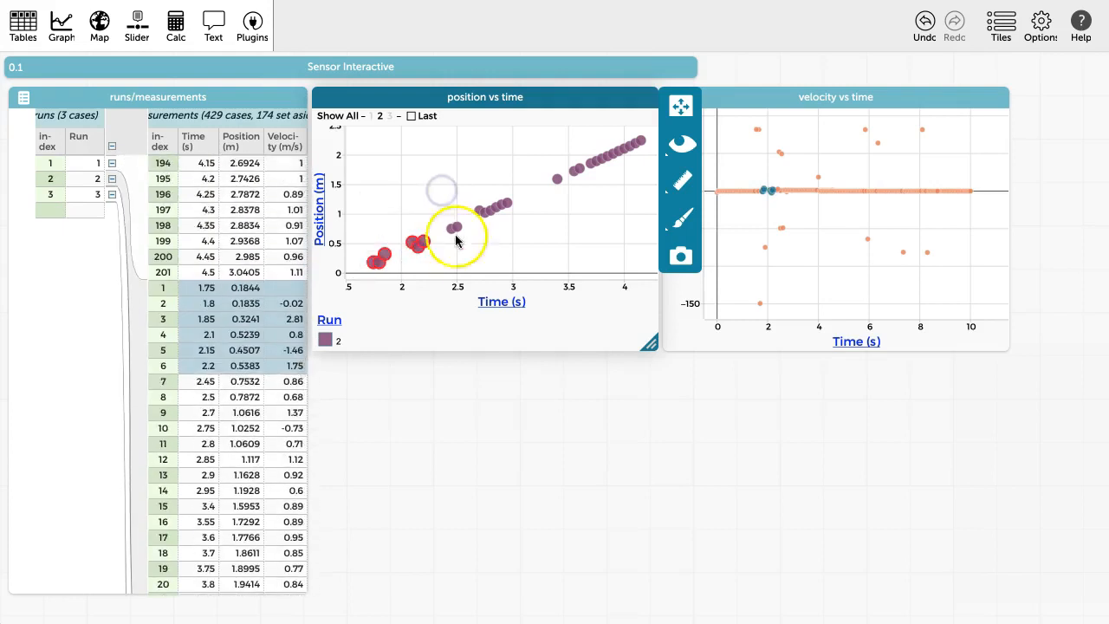
{"action": "left_click", "coordinate": [452, 229], "text": "shift"}
{"action": "left_click", "coordinate": [458, 227], "text": "shift"}
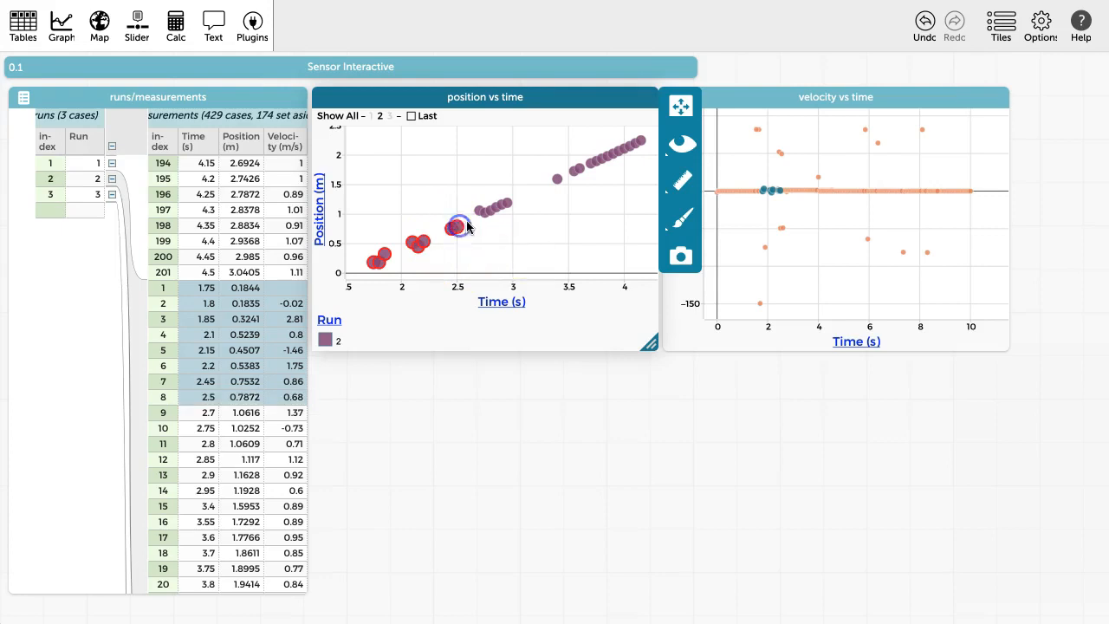
Hide run 2's points from 1.75 to 2.7 s in the position vs time graph and rescale its axes to the remaining data
{"action": "left_click", "coordinate": [480, 210], "text": "shift"}
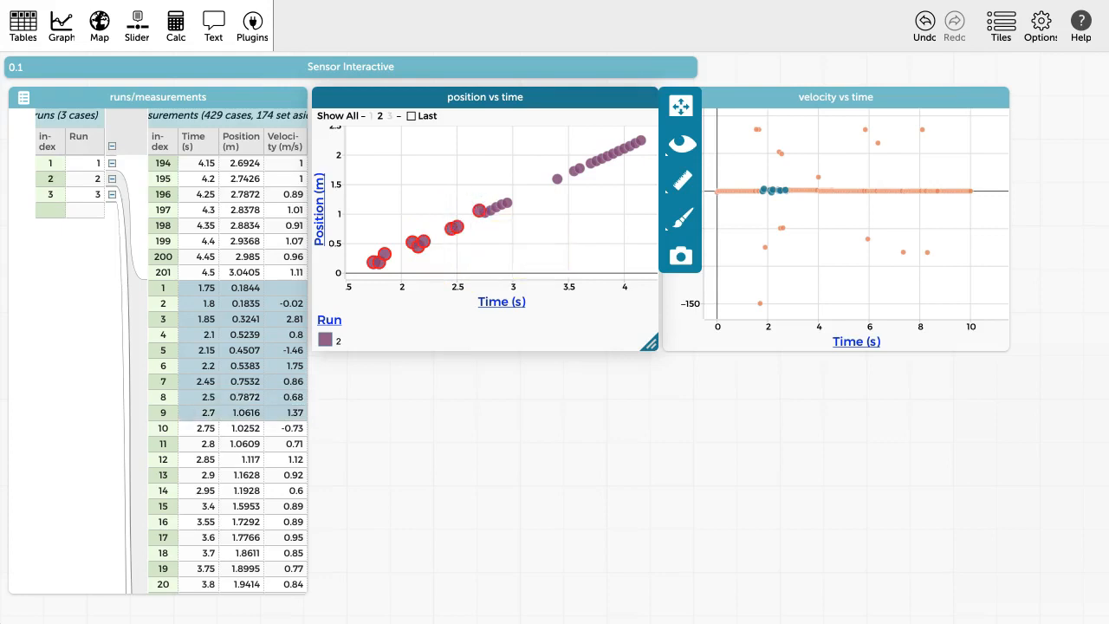
{"action": "left_click", "coordinate": [689, 151]}
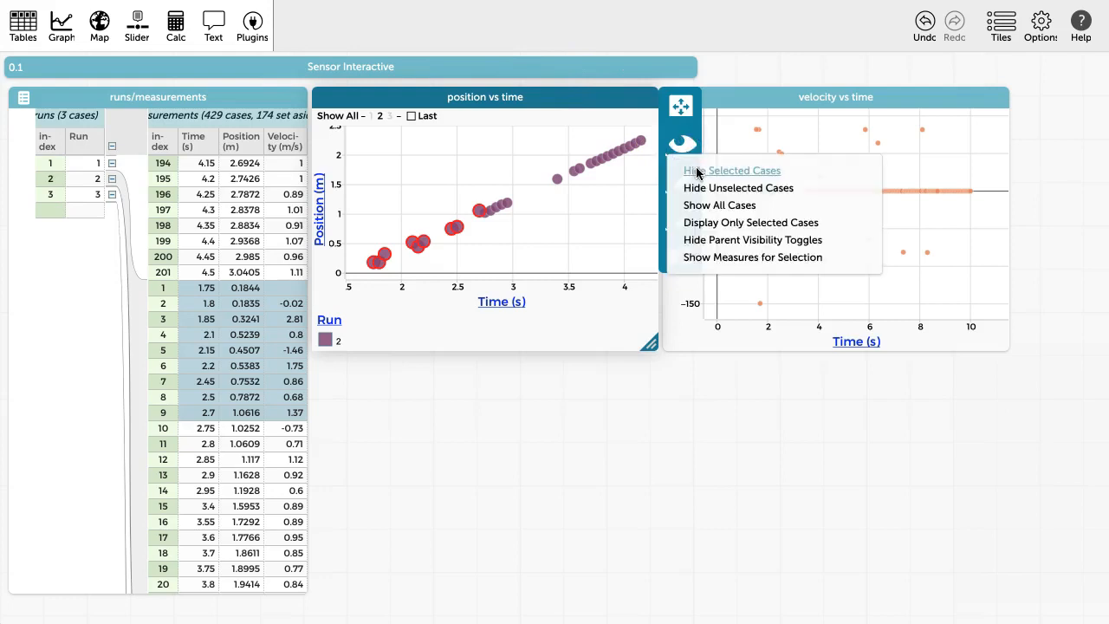
{"action": "left_click", "coordinate": [698, 171]}
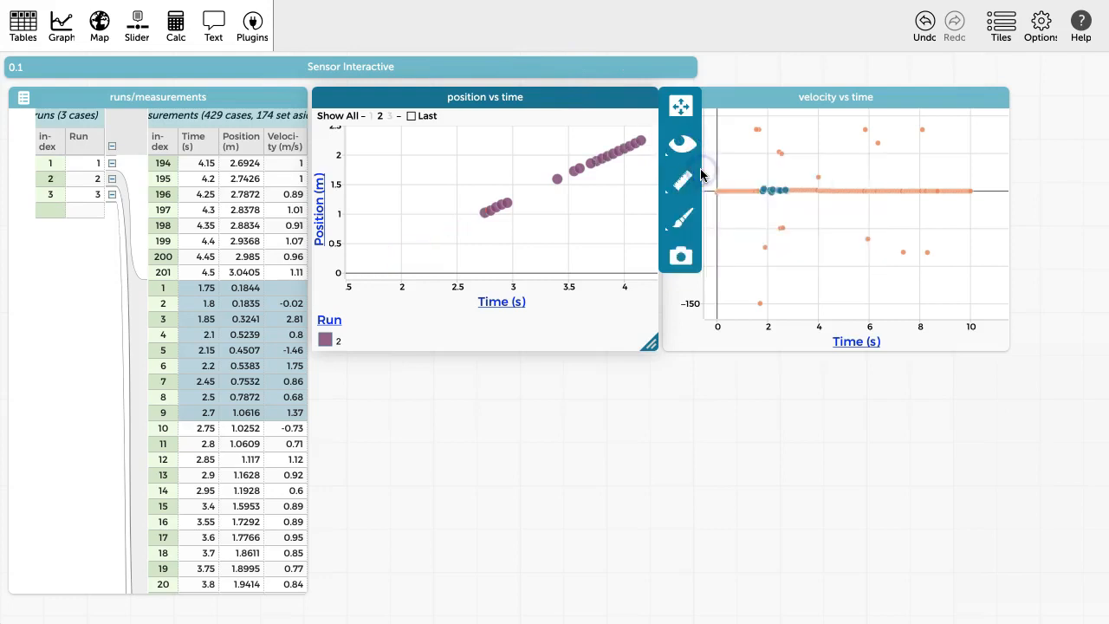
{"action": "left_click", "coordinate": [681, 105]}
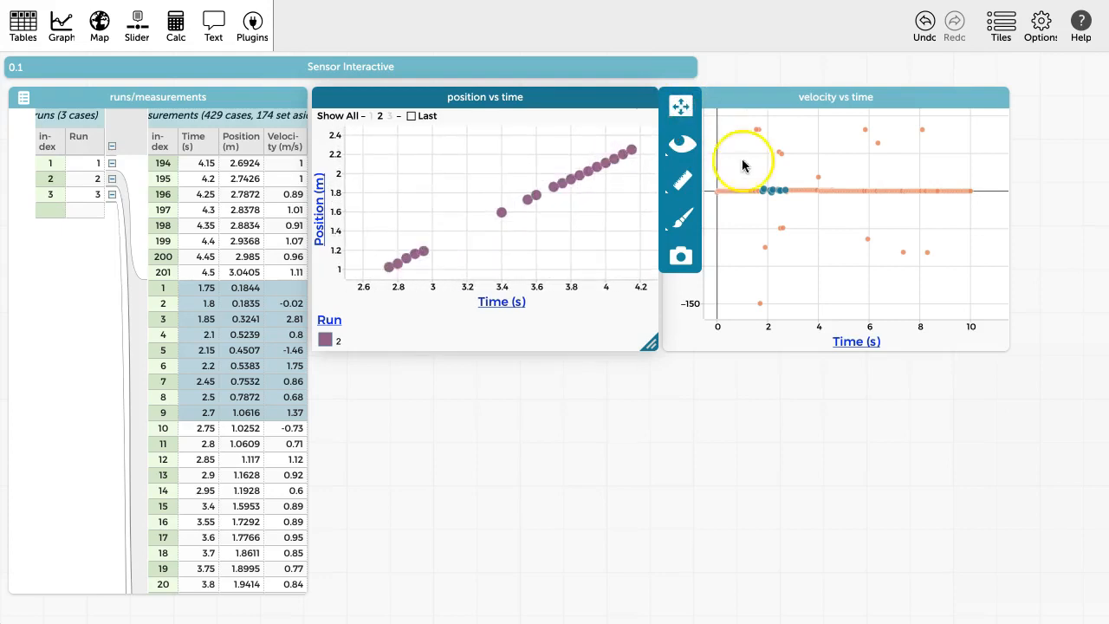
{"action": "mouse_move", "coordinate": [773, 194]}
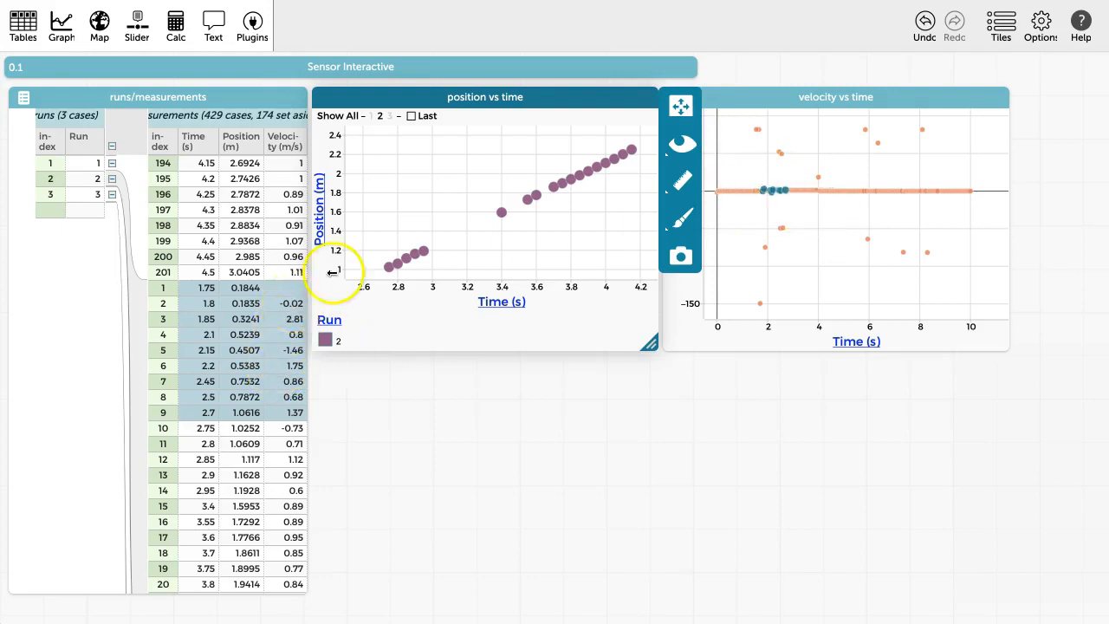
{"action": "left_click", "coordinate": [677, 145]}
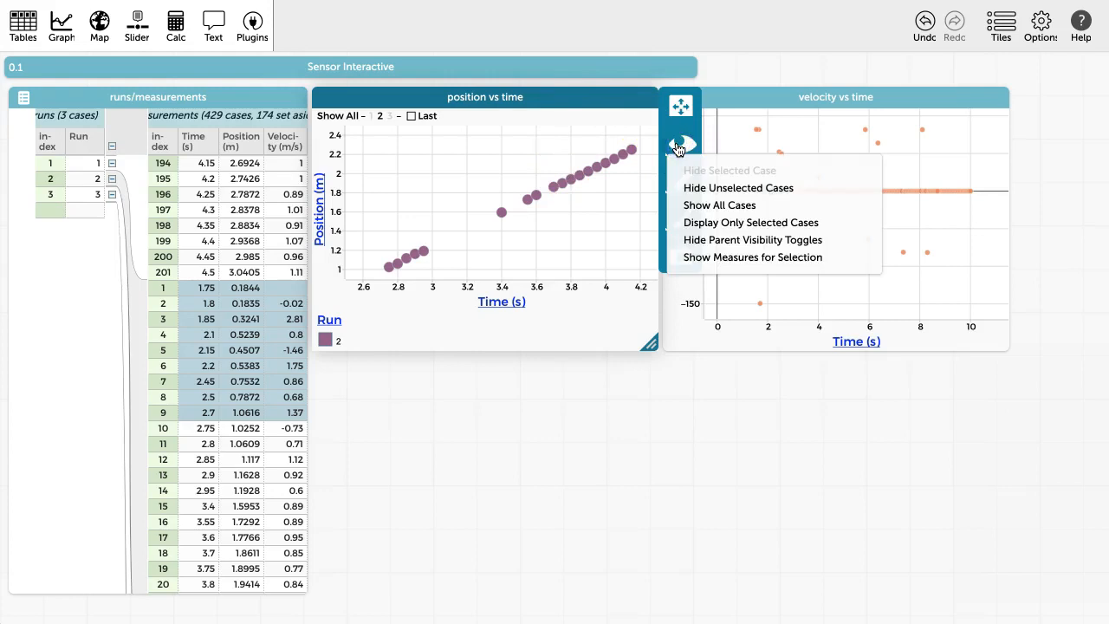
{"action": "left_click", "coordinate": [716, 206]}
{"action": "left_click", "coordinate": [603, 161]}
Restore all the set-aside cases to the runs/measurements table
{"action": "left_click", "coordinate": [246, 99]}
{"action": "left_click", "coordinate": [245, 98]}
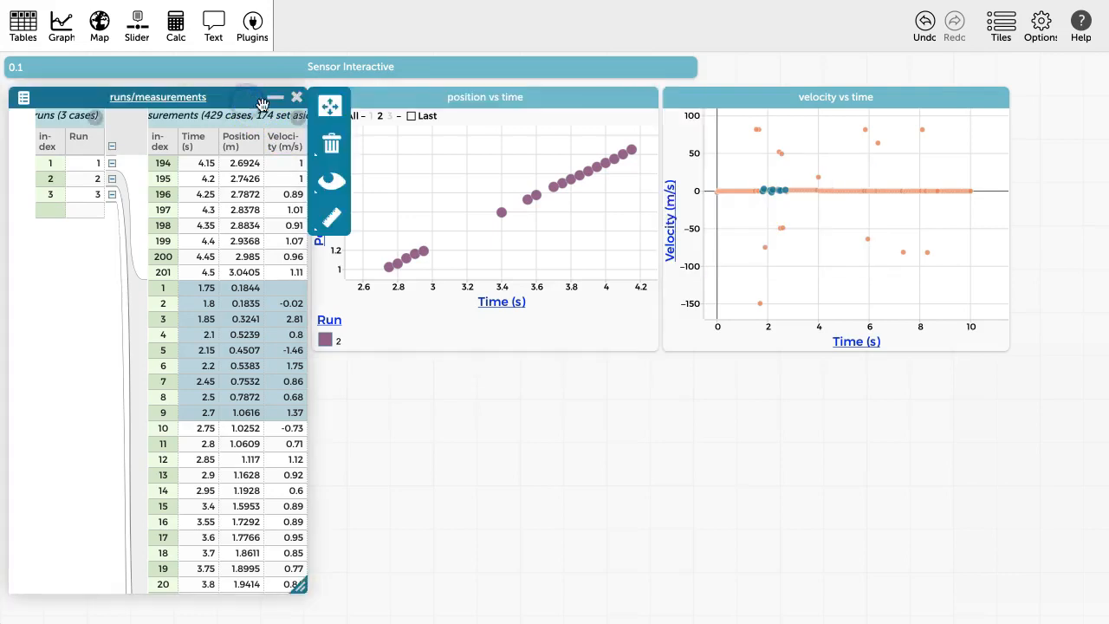
{"action": "left_click", "coordinate": [330, 172]}
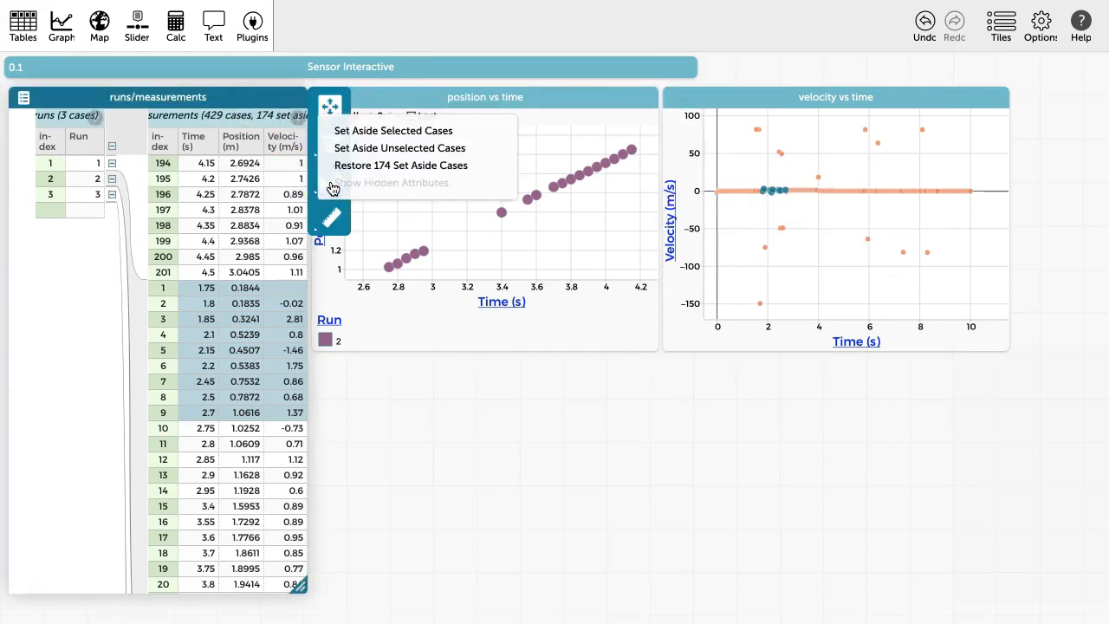
{"action": "left_click", "coordinate": [341, 166]}
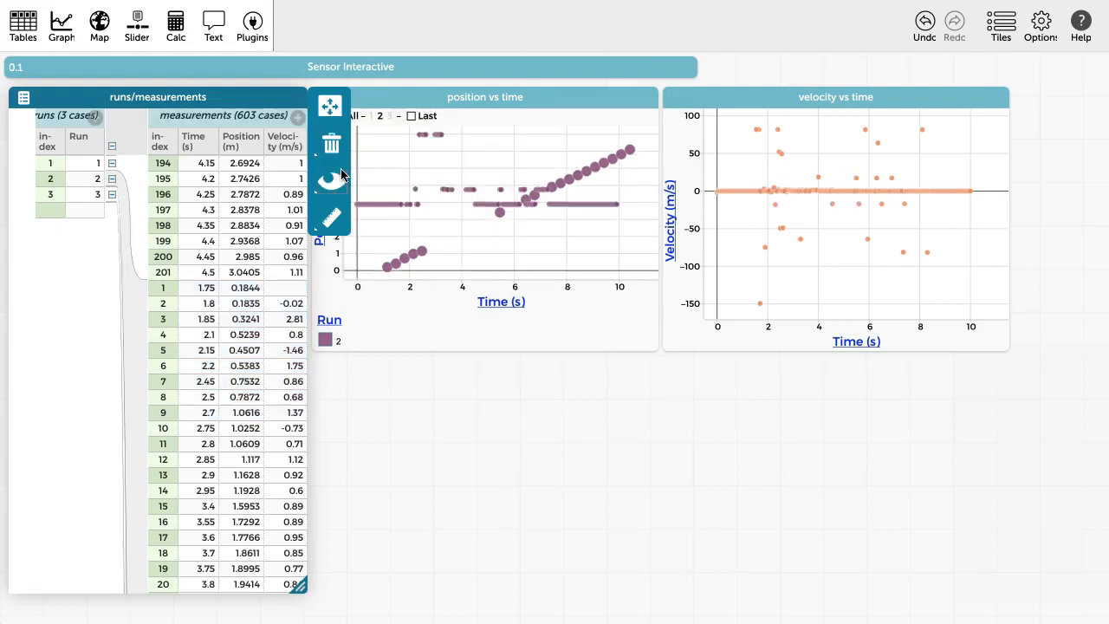